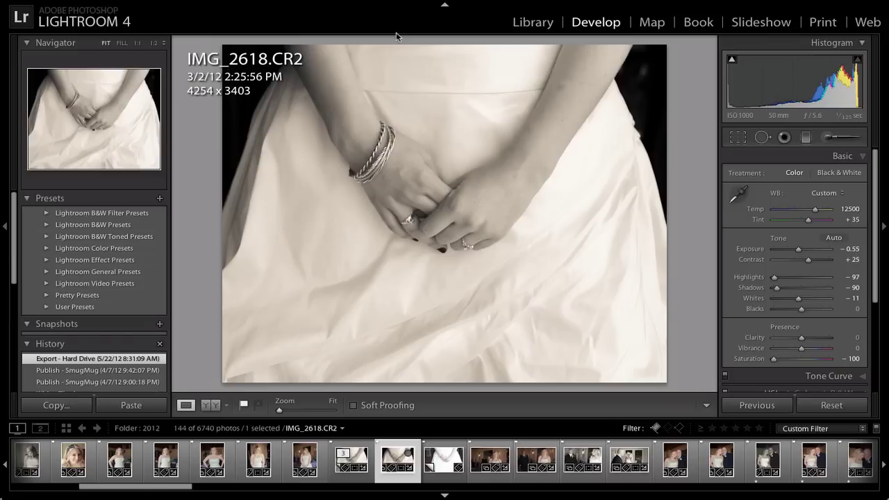
Switch to the unedited IMG_2618.CR2 Copy 2 and show its clipped highlights.
key("Right")
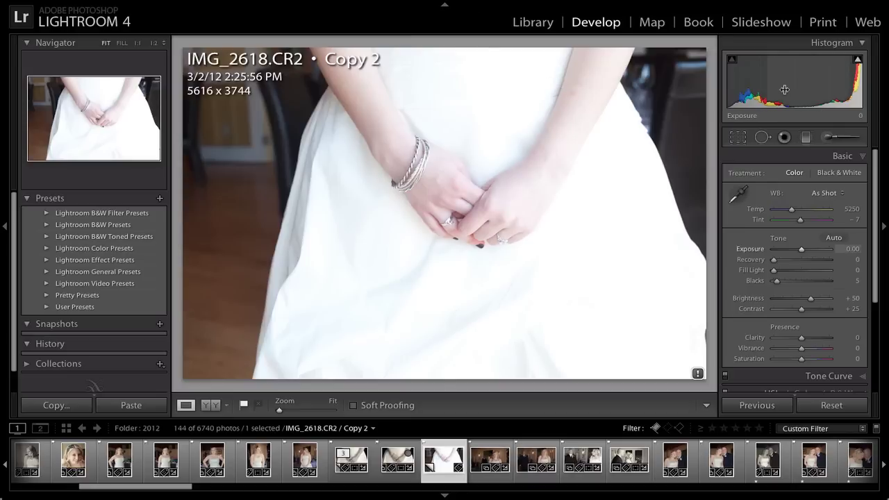
mouse_move(853, 68)
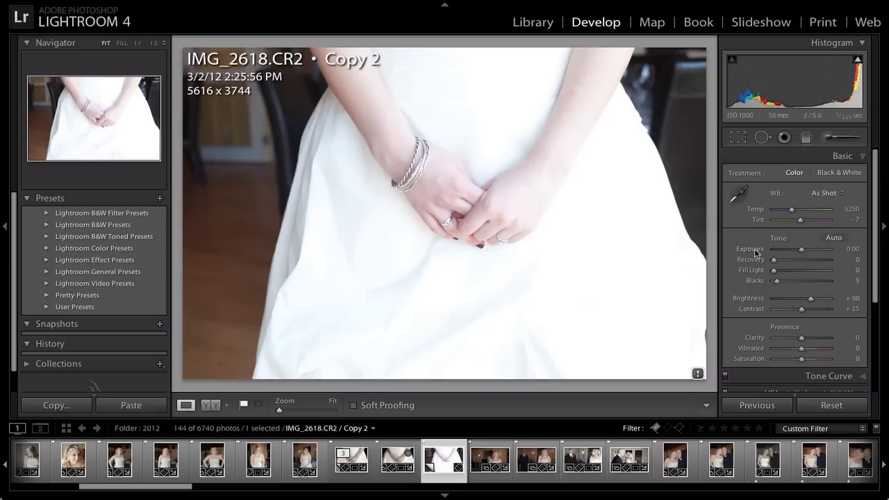
Step the Basic panel Exposure down to −1.60 with the + and − keys.
key("plus")
key("plus")
key("plus")
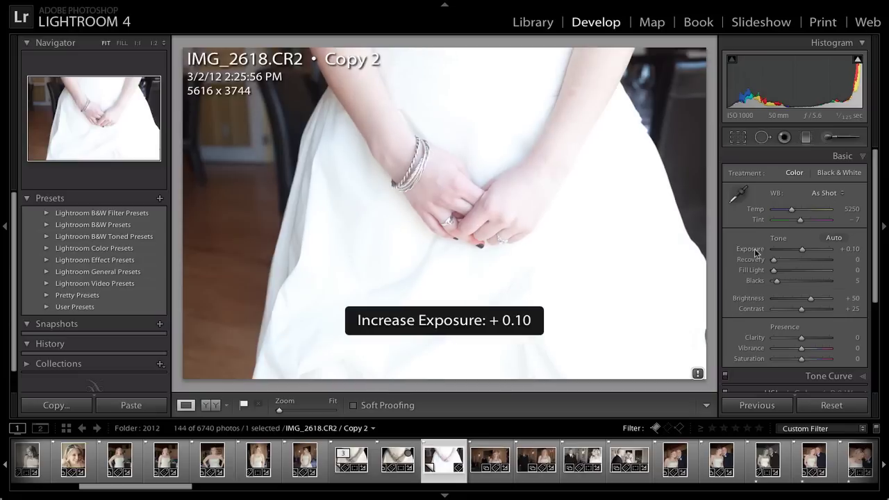
key("plus")
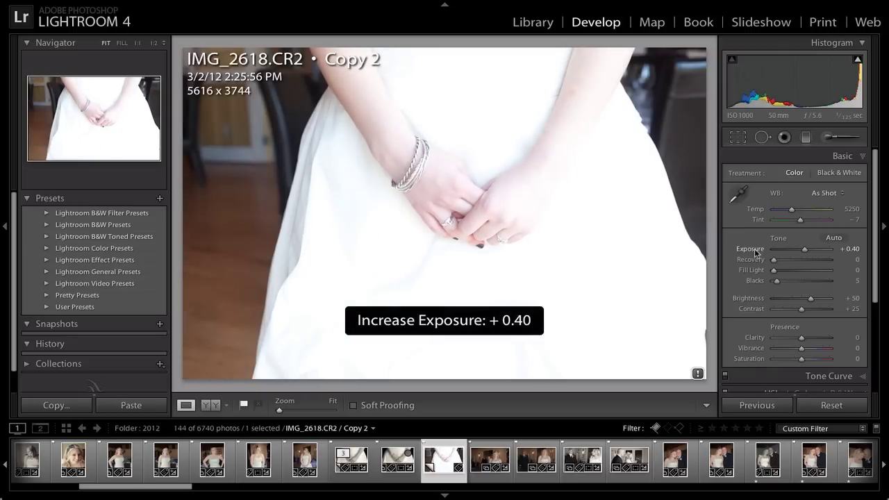
key("minus")
key("minus")
key("minus")
key("minus")
key("minus")
key("minus")
key("minus")
key("minus")
key("minus")
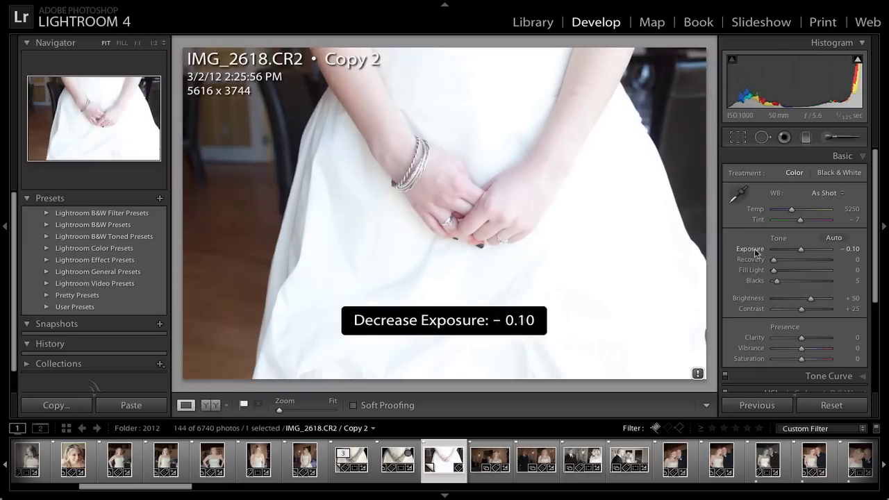
key("minus")
key("minus")
key("minus")
key("minus")
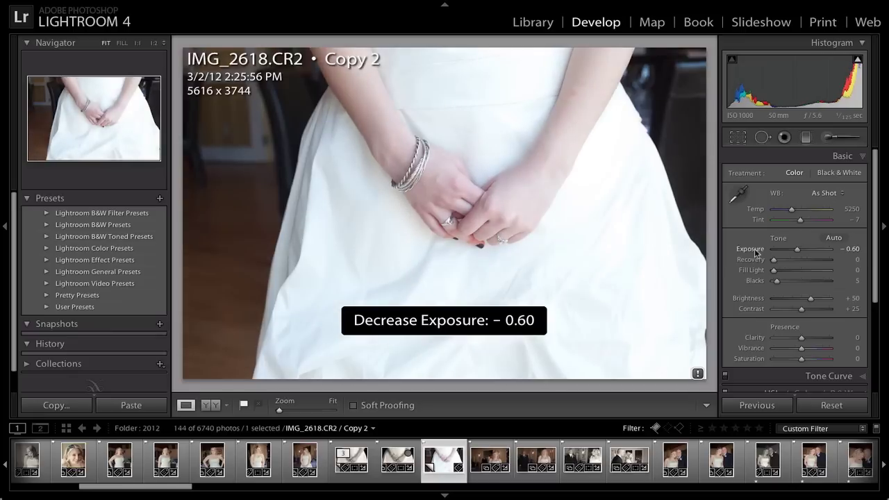
key("minus")
key("minus")
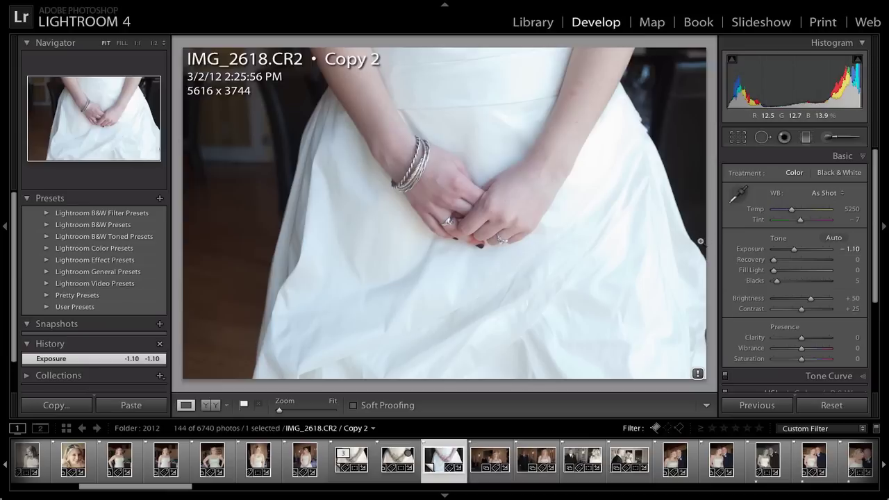
key("minus")
key("minus")
key("minus")
key("minus")
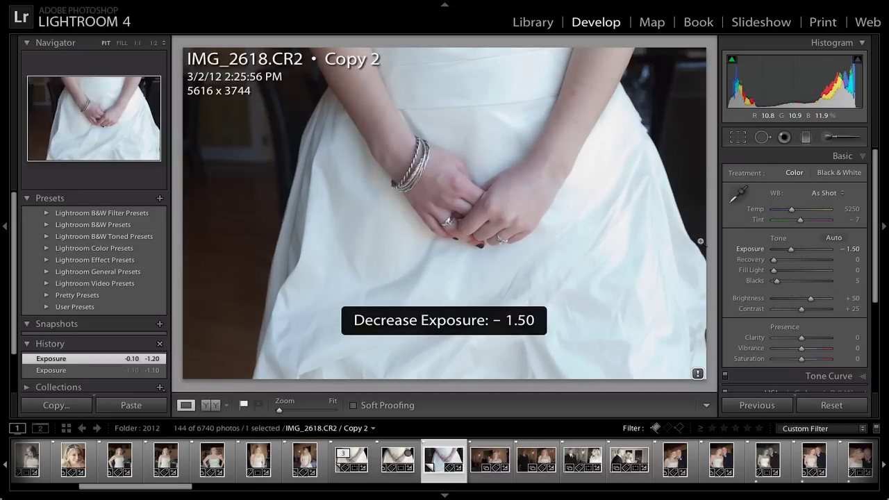
key("minus")
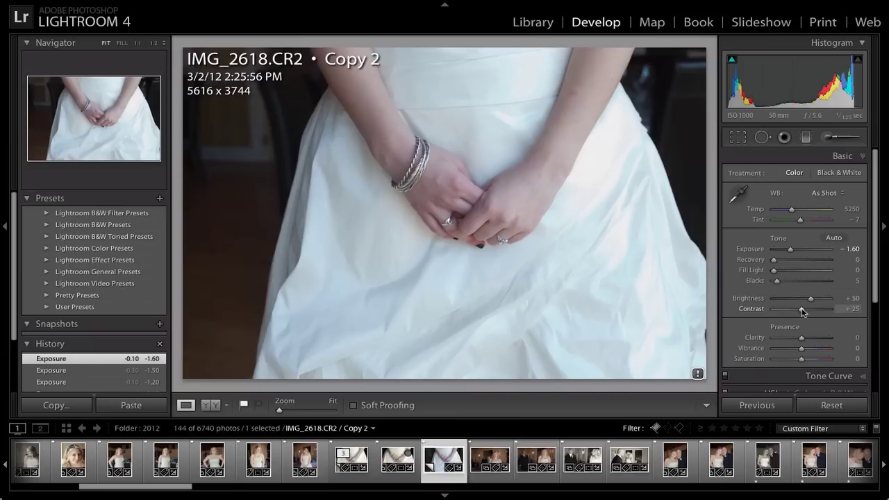
Raise Contrast from +25 to +46 and Clarity to +30 in the Basic panel.
mouse_move(803, 313)
left_mouse_down()
mouse_move(811, 312)
mouse_move(792, 313)
mouse_move(809, 311)
left_mouse_up()
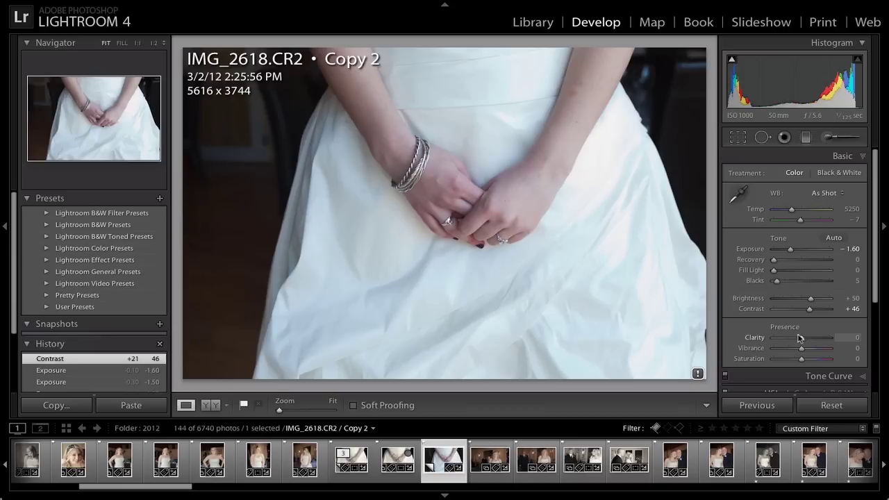
left_click_drag(804, 339, 810, 340)
left_click_drag(810, 339, 812, 340)
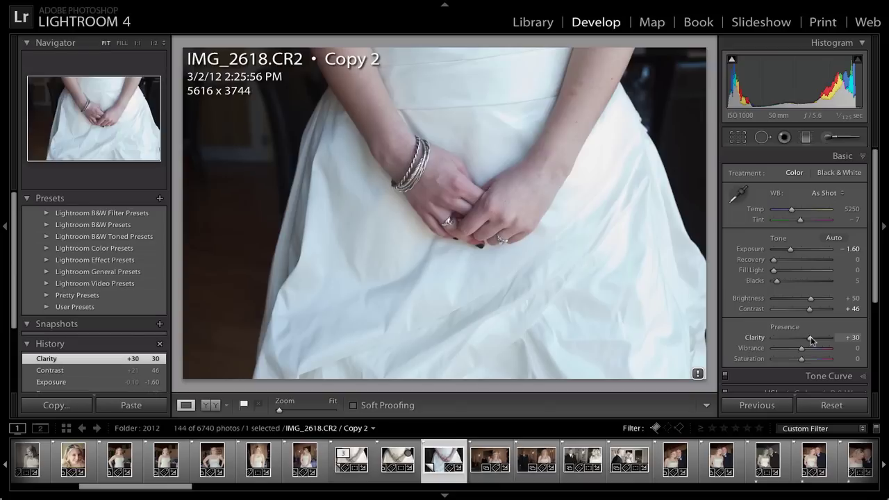
Tighten the crop from the bottom corners at the original aspect ratio, to 4218 x 2812 pixels.
left_click(737, 140)
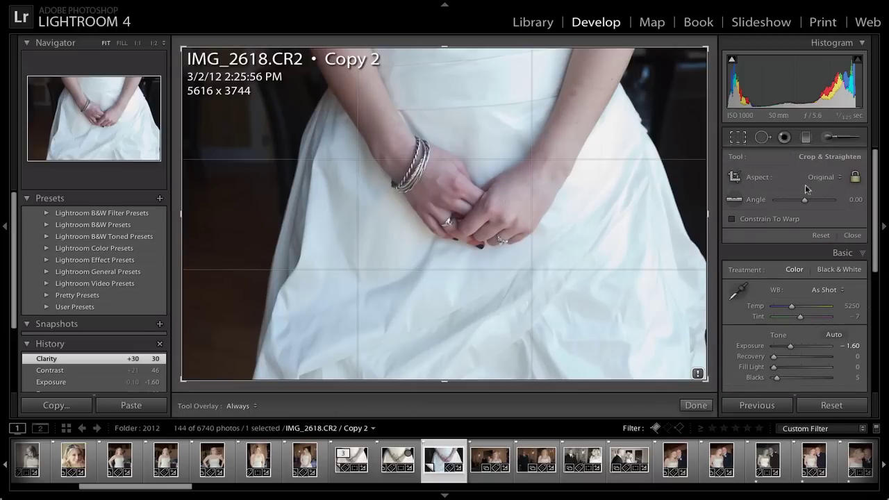
left_click(837, 179)
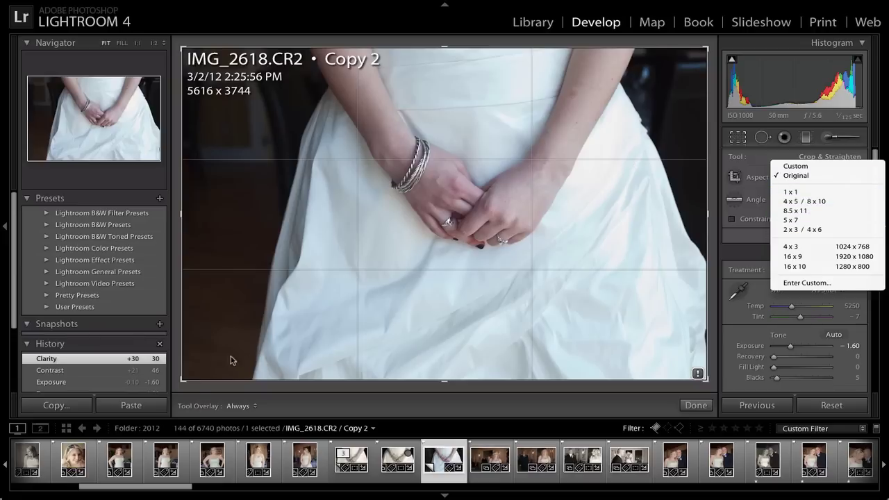
left_click(182, 381)
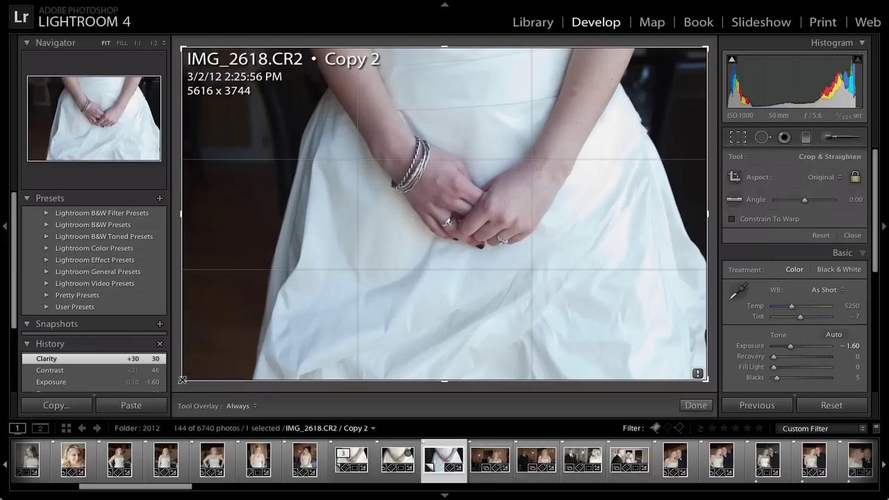
left_click_drag(182, 381, 229, 365)
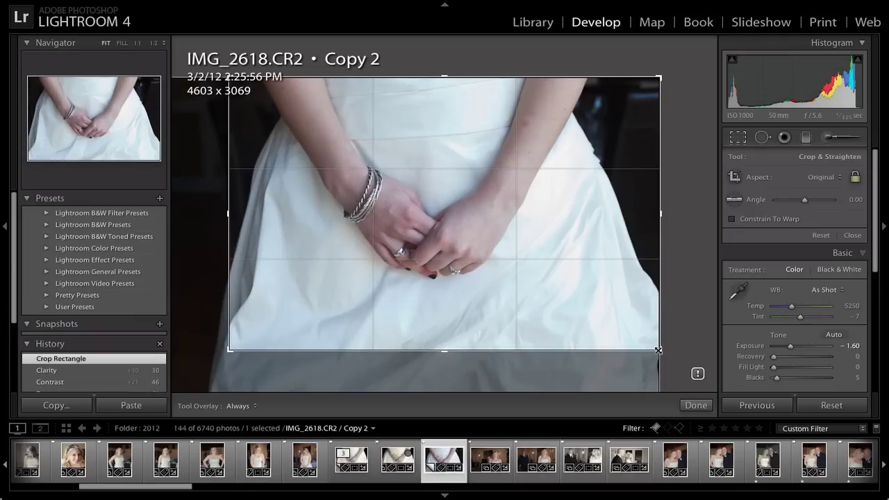
left_click_drag(657, 350, 637, 342)
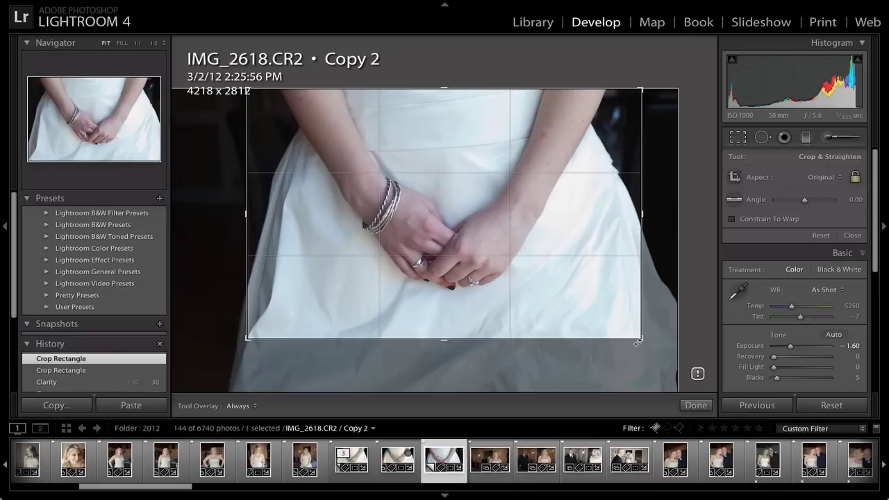
Straighten the photo by 6.23° with a levelling line and apply it.
left_click(738, 201)
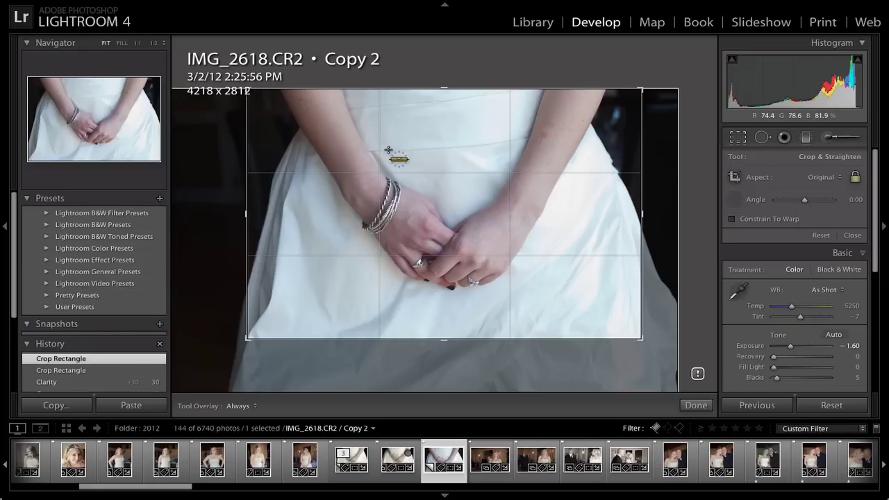
left_click_drag(388, 153, 526, 137)
left_click_drag(526, 137, 526, 137)
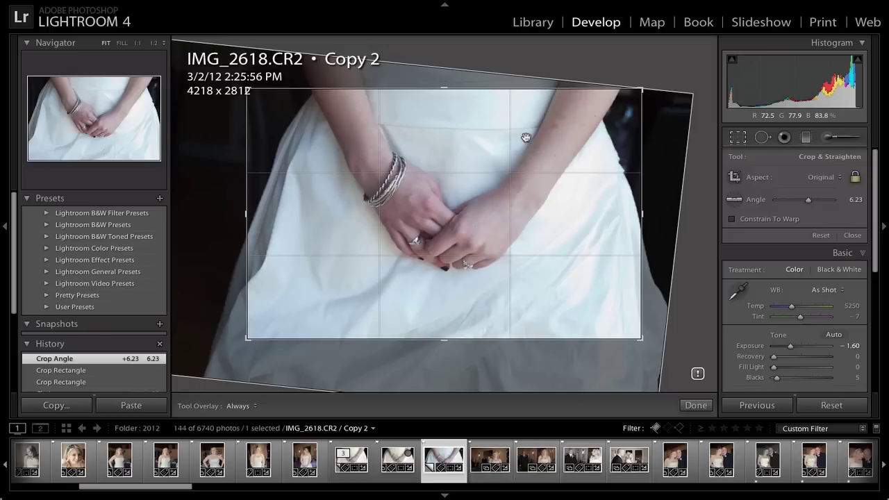
key("Return")
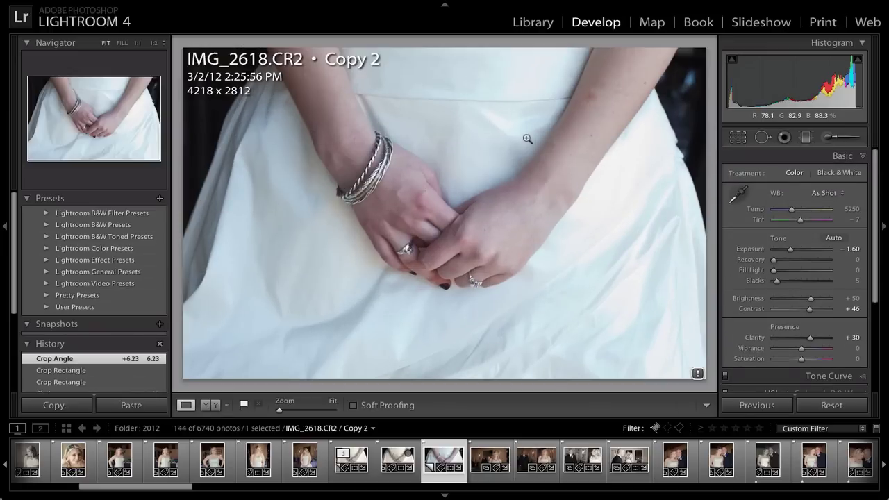
Shift the photo within the crop so the hands sit centred, and apply.
left_click(738, 137)
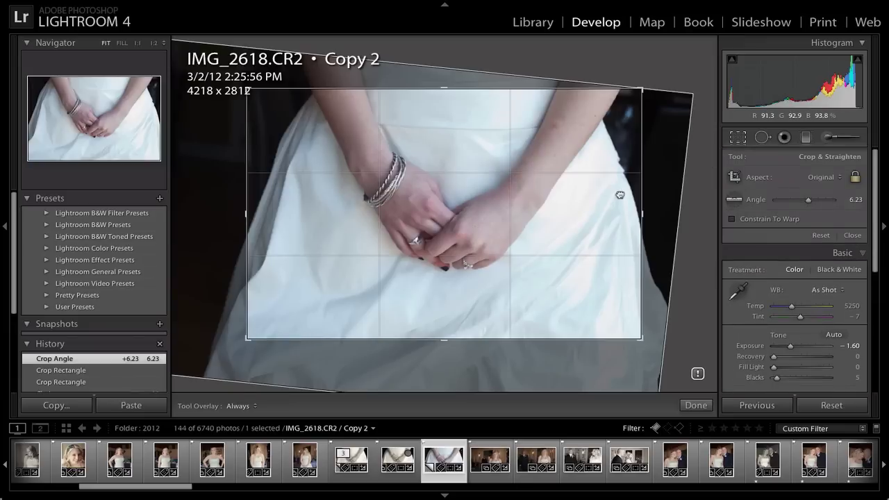
left_click_drag(620, 195, 595, 200)
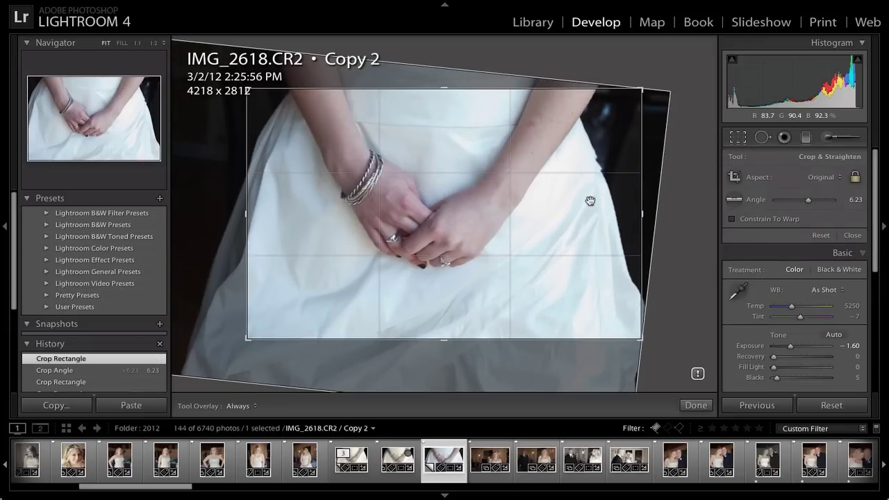
left_click_drag(591, 201, 603, 201)
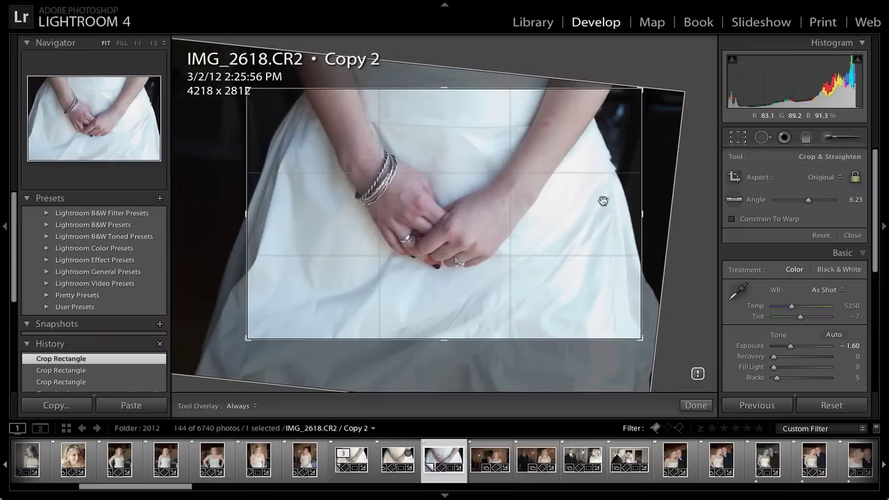
key("Return")
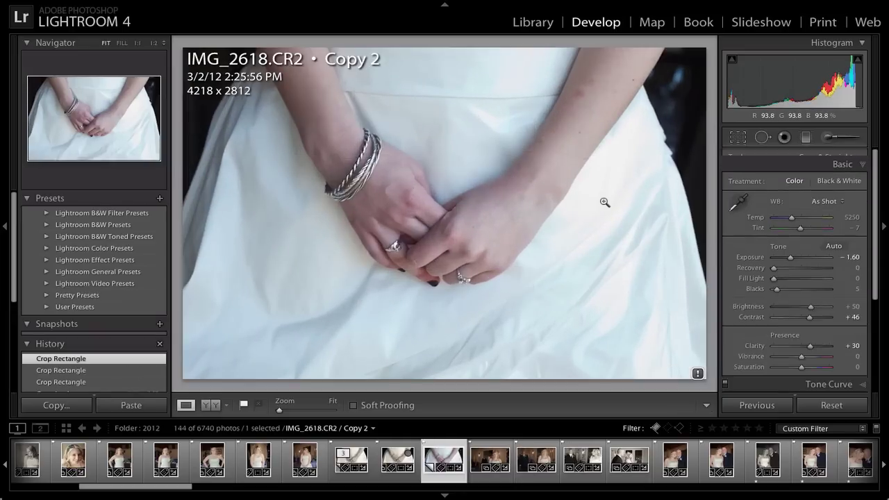
left_click(215, 406)
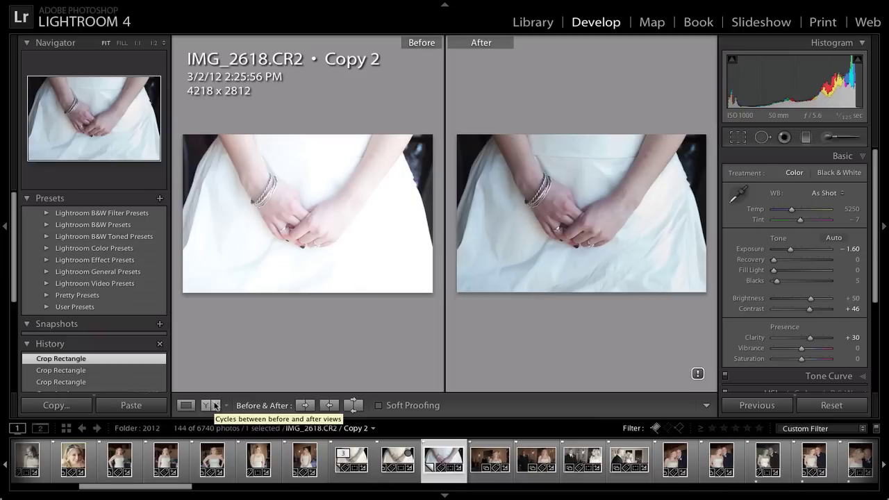
left_click(215, 405)
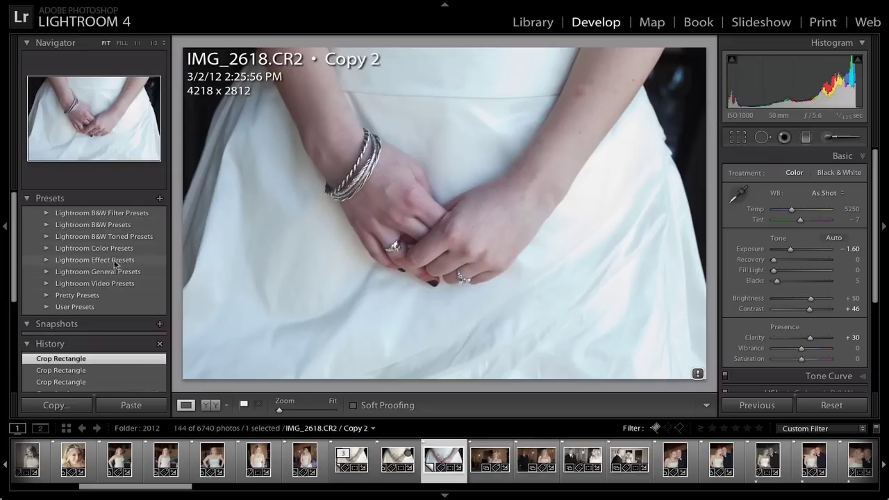
Apply Creamtone from the Lightroom B&W Toned Presets group.
left_click(47, 237)
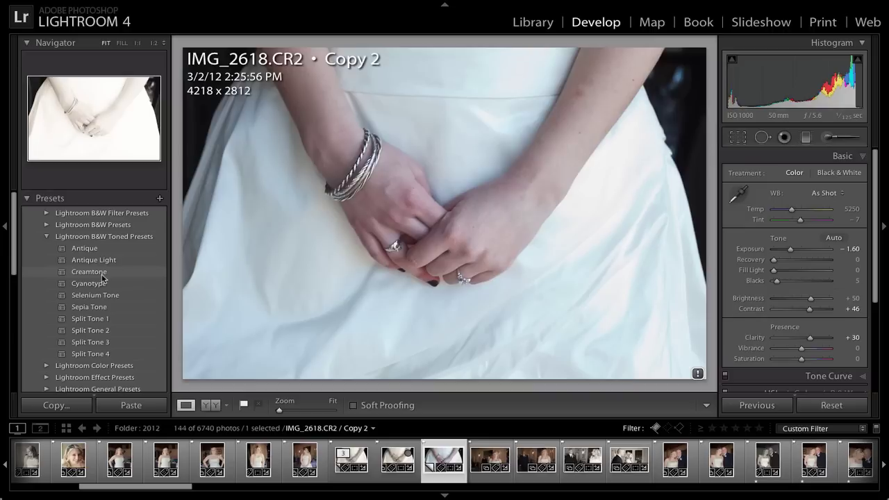
left_click(102, 277)
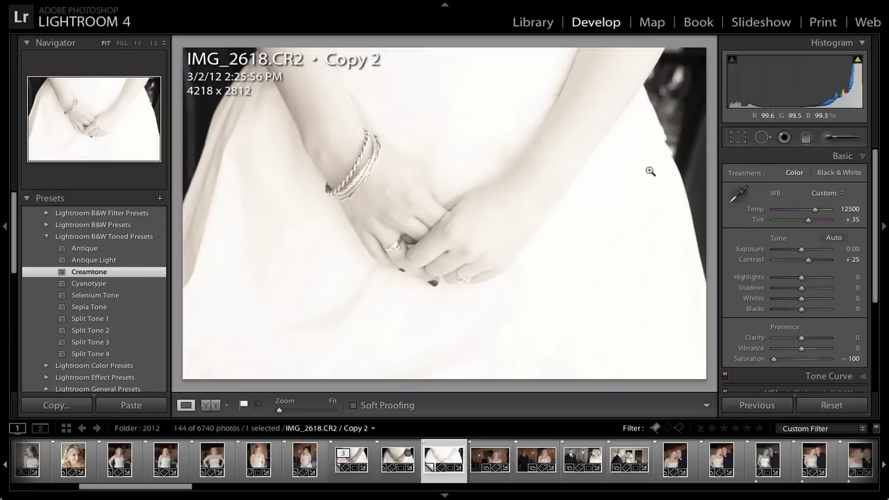
mouse_move(859, 61)
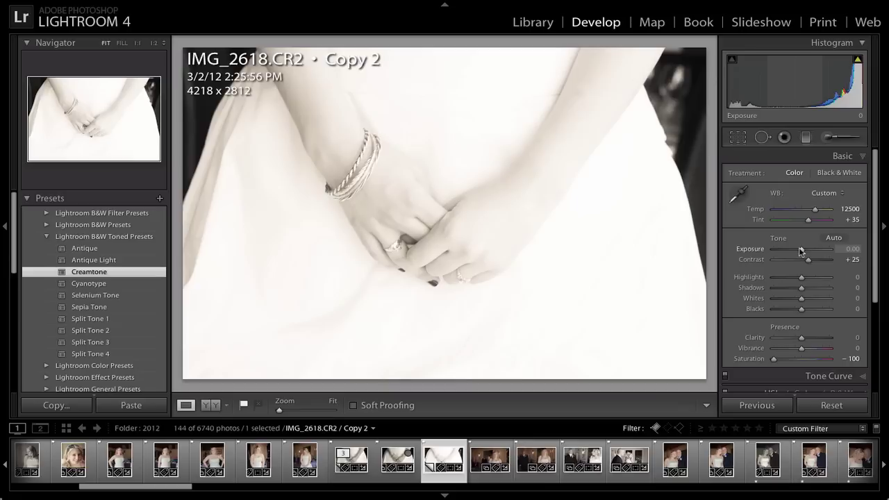
Lower Exposure to −2.00 and raise Clarity to +10 on the Creamtone photo.
left_click_drag(801, 247, 790, 251)
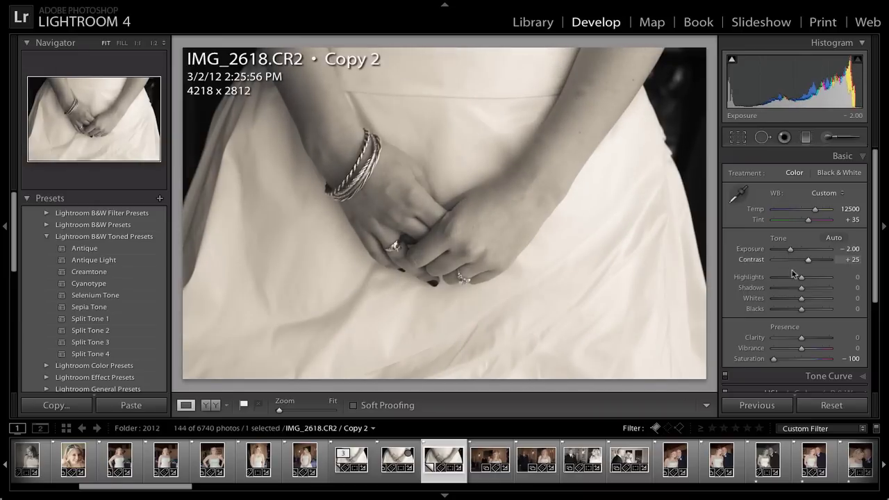
left_click_drag(802, 339, 806, 340)
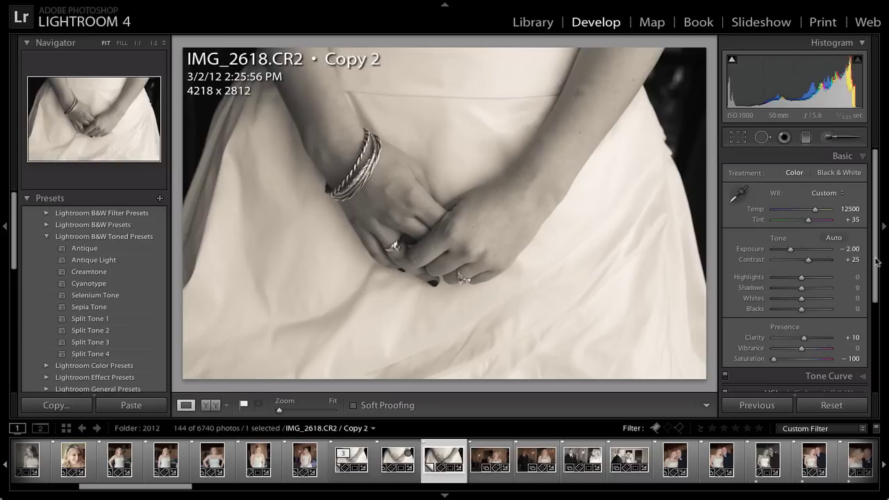
left_click_drag(877, 263, 881, 349)
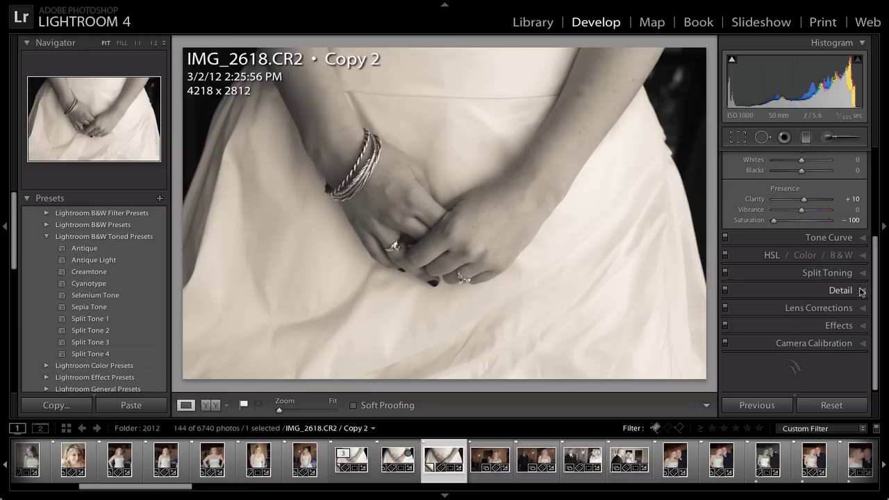
Set the Effects panel Post-Crop Vignetting Amount to −30.
left_click(862, 325)
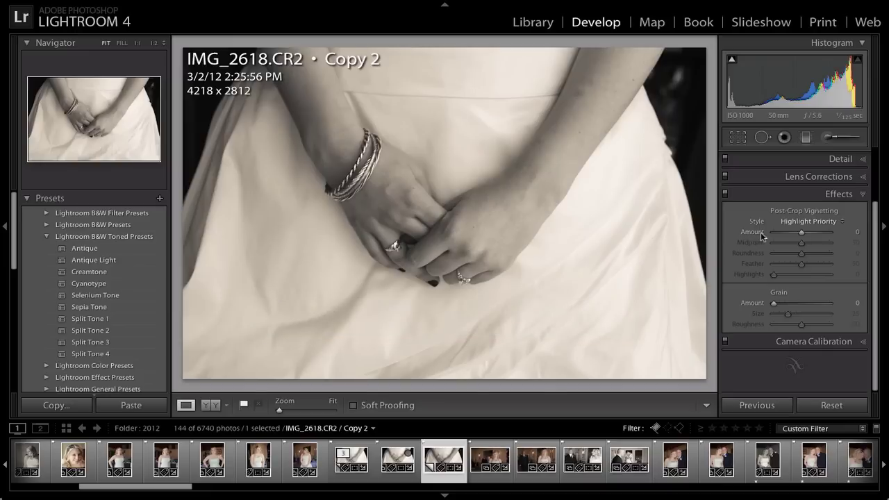
key("minus")
key("minus")
key("minus")
key("minus")
key("minus")
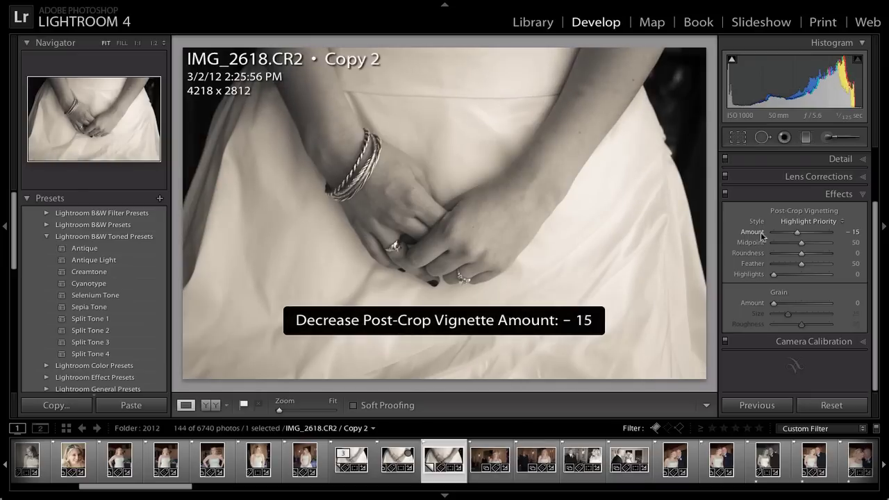
key("minus")
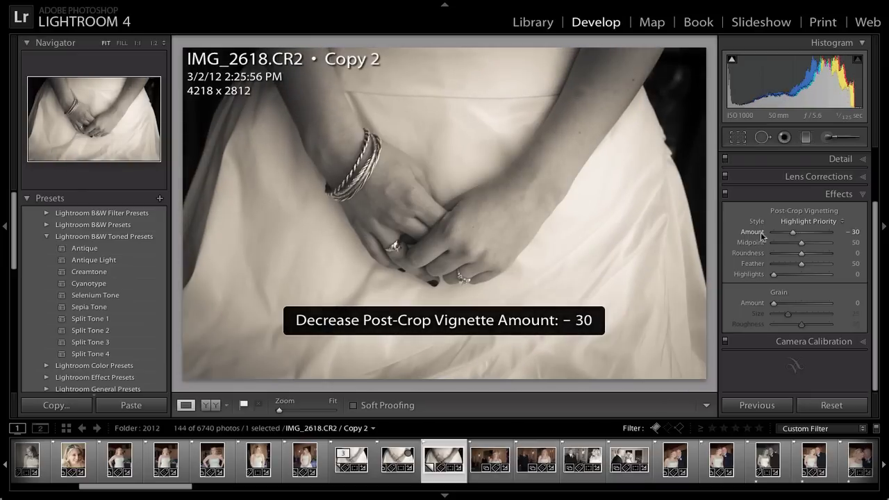
key("equal")
key("equal")
key("equal")
key("equal")
key("equal")
key("equal")
key("equal")
key("equal")
key("equal")
key("equal")
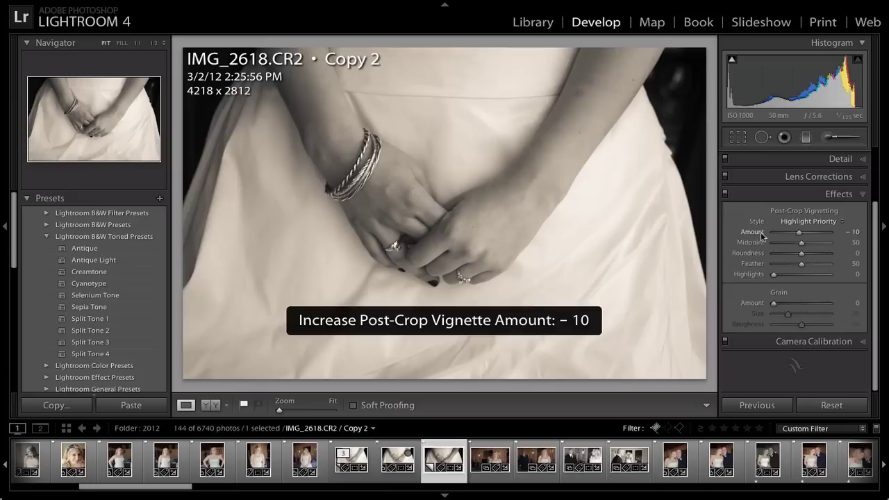
key("equal")
key("equal")
key("equal")
key("equal")
key("equal")
key("equal")
key("equal")
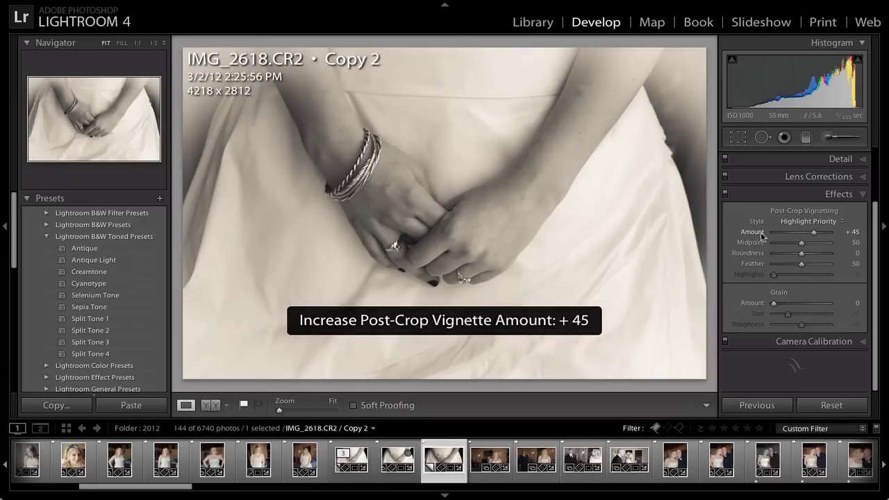
key("minus")
key("minus")
key("minus")
key("minus")
key("minus")
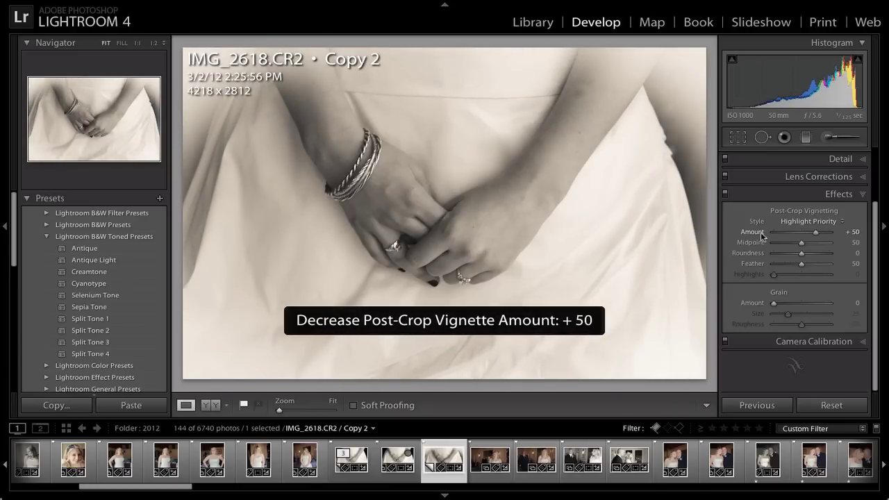
key("minus")
key("minus")
key("minus")
key("minus")
key("minus")
key("minus")
key("minus")
key("minus")
key("minus")
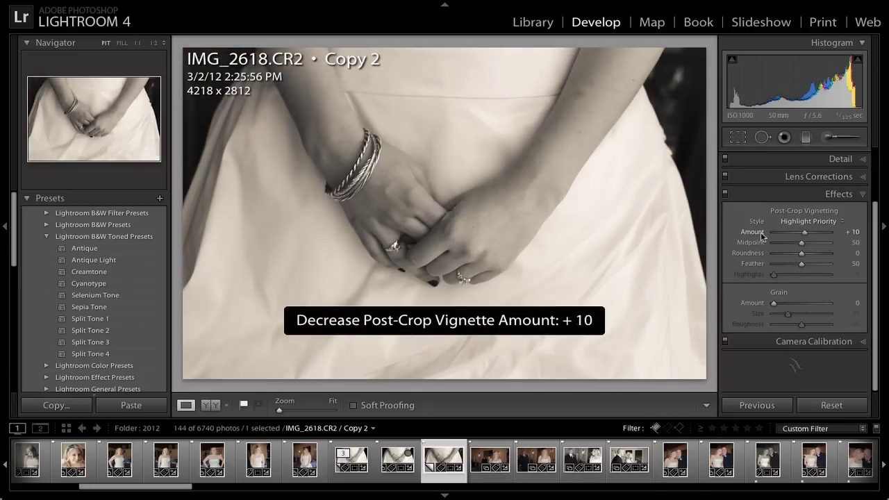
key("minus")
key("minus")
key("minus")
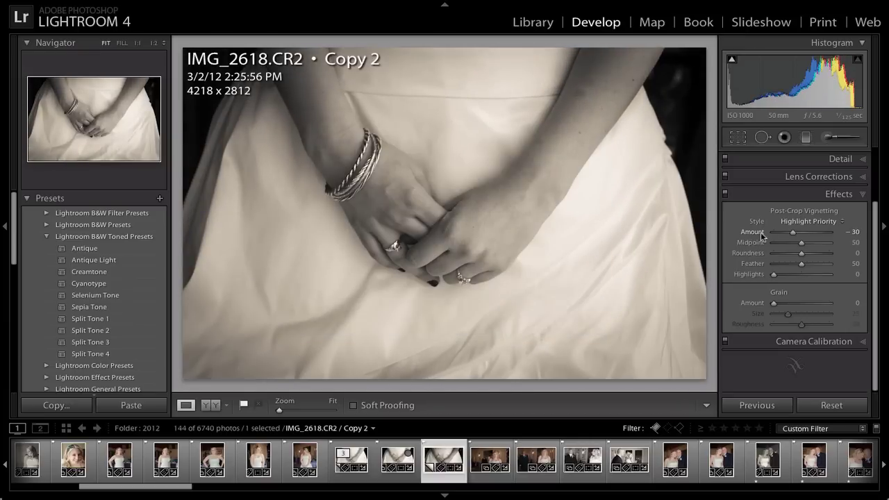
key("minus")
key("equal")
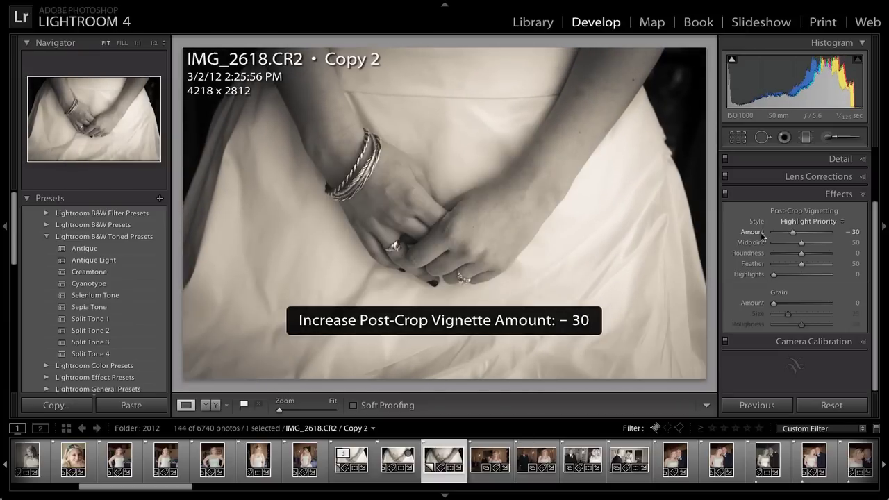
key("minus")
key("equal")
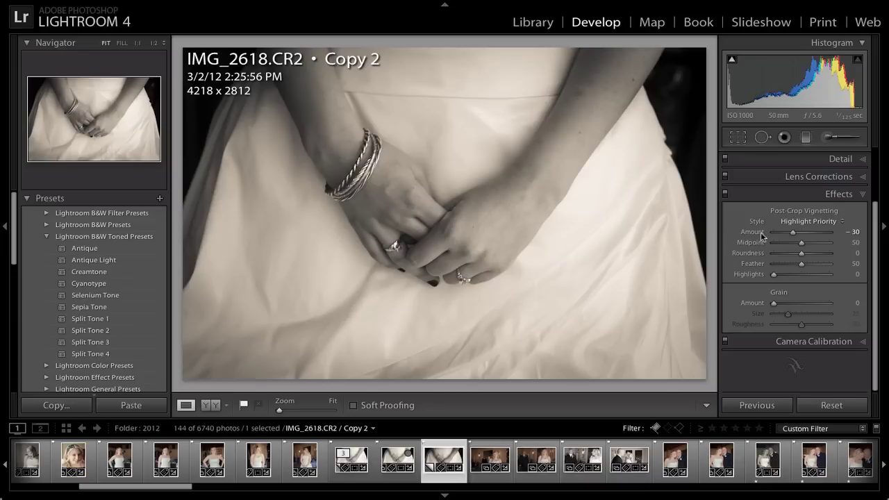
scroll(865, 173, "up", 3)
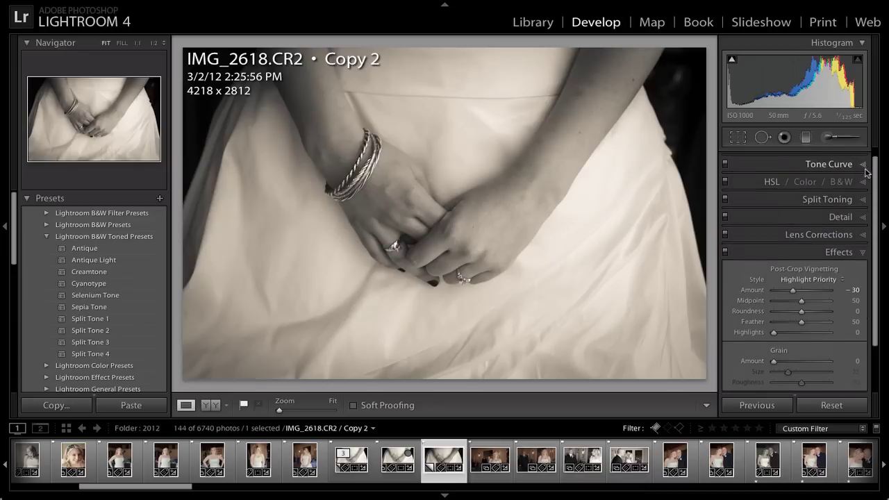
scroll(866, 172, "up", 1)
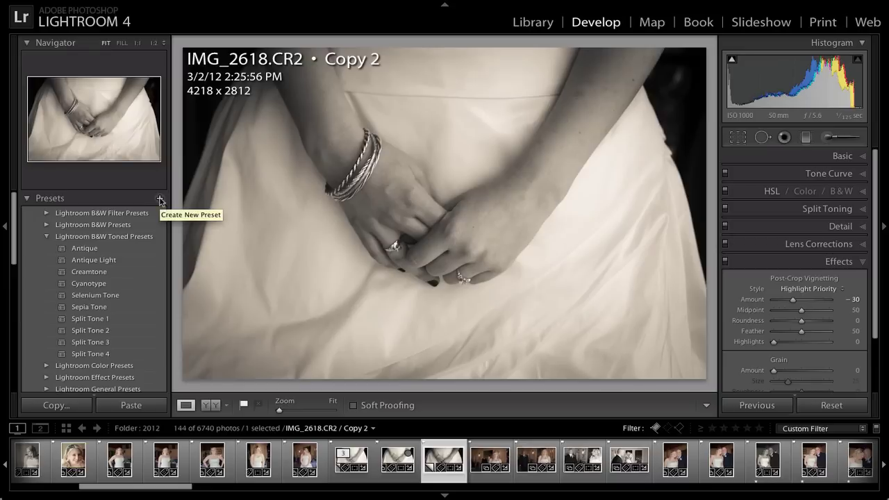
Start a new develop preset and name it 'Creamtone With Vignette'.
left_click(160, 200)
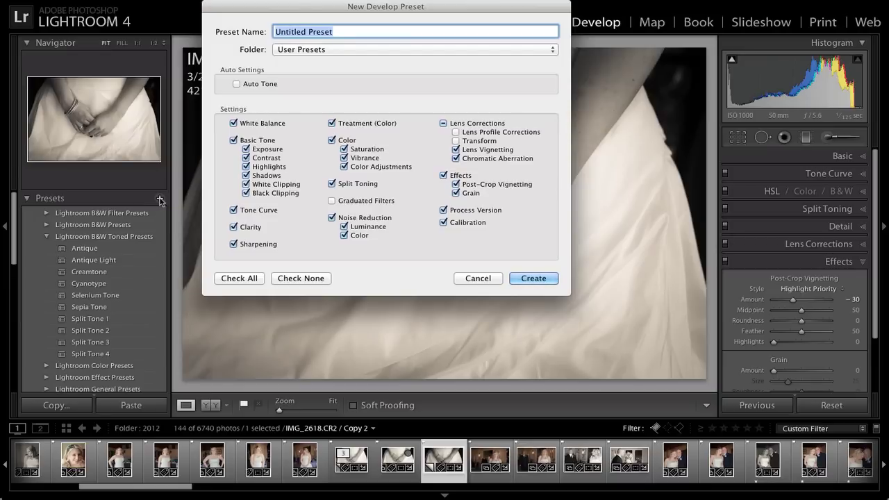
type("C")
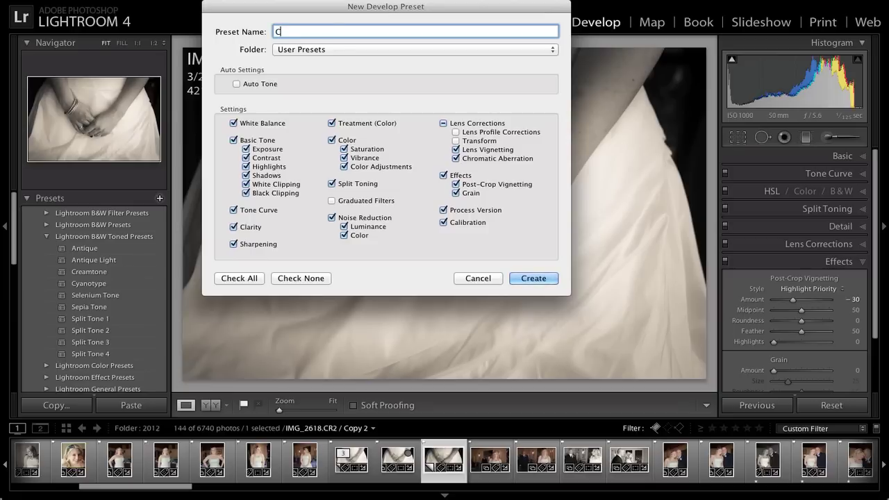
type("reamtone With Adjustm")
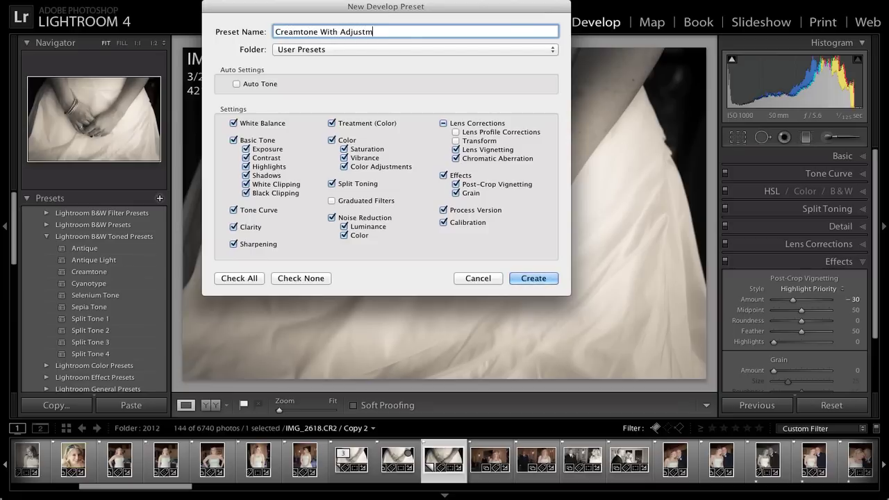
type("ent")
key("BackSpace")
key("BackSpace")
key("BackSpace")
key("BackSpace")
key("BackSpace")
key("BackSpace")
key("BackSpace")
key("BackSpace")
key("BackSpace")
key("BackSpace")
type("Vignette")
Include only White Balance, Basic Tone and Effects, keep User Presets, and create the preset.
left_click(306, 278)
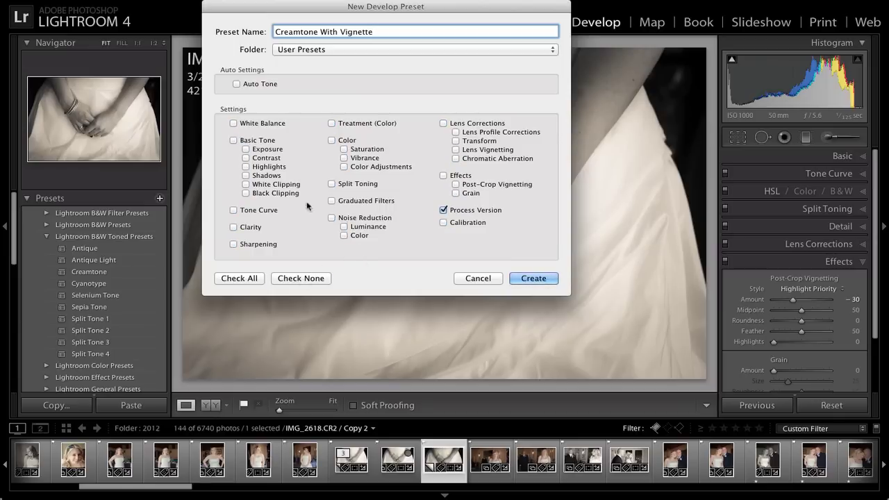
left_click(268, 123)
left_click(270, 143)
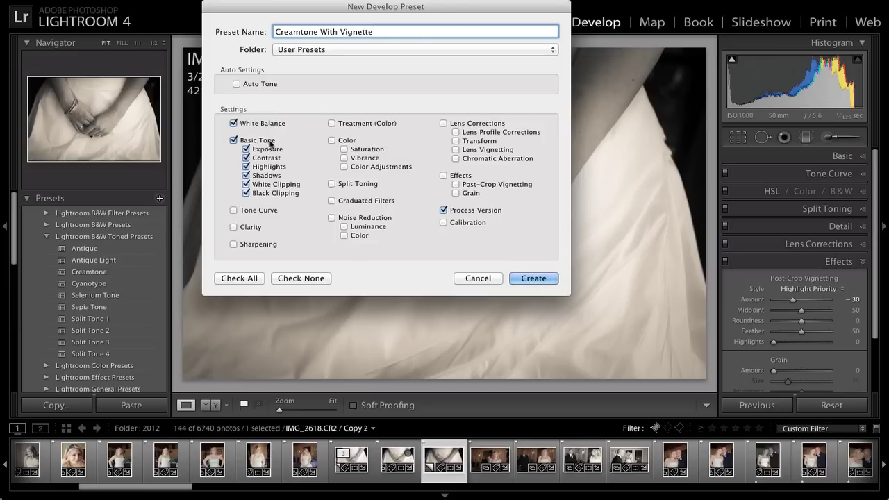
left_click(462, 176)
left_click(554, 50)
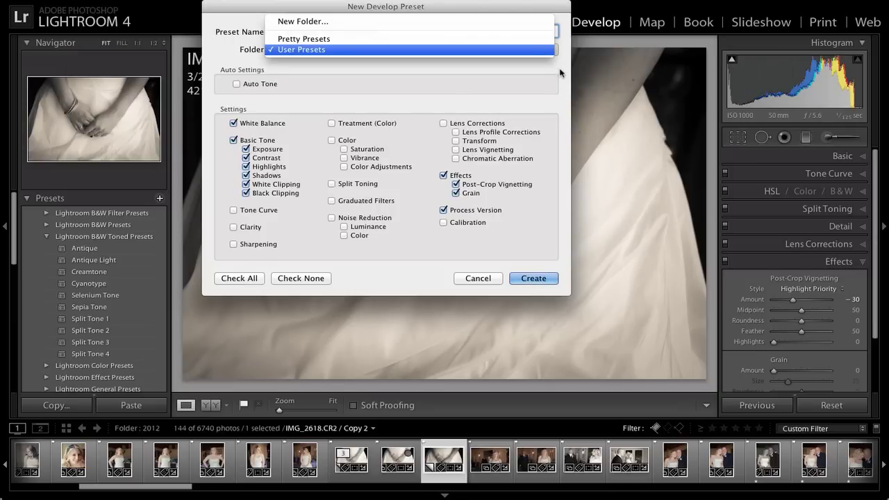
left_click(560, 73)
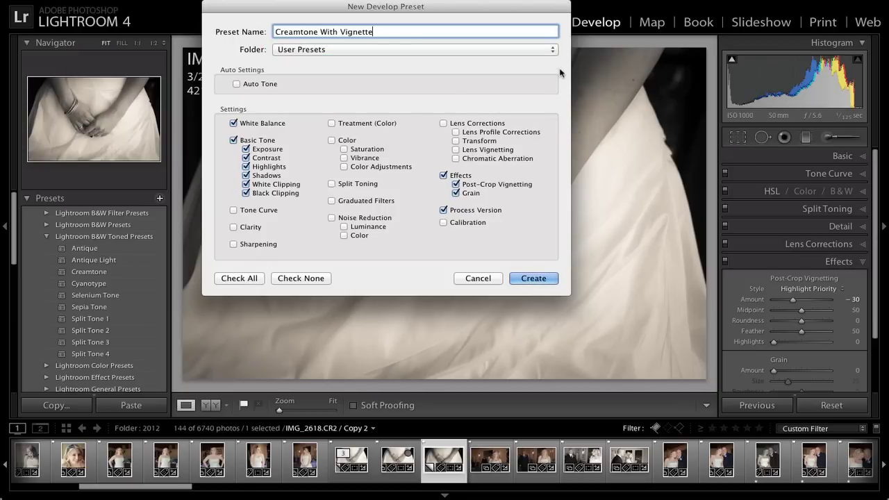
left_click(534, 277)
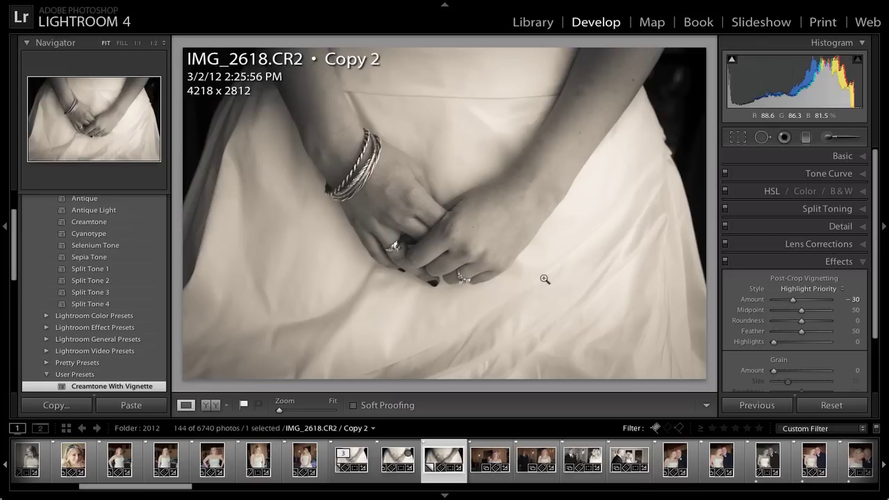